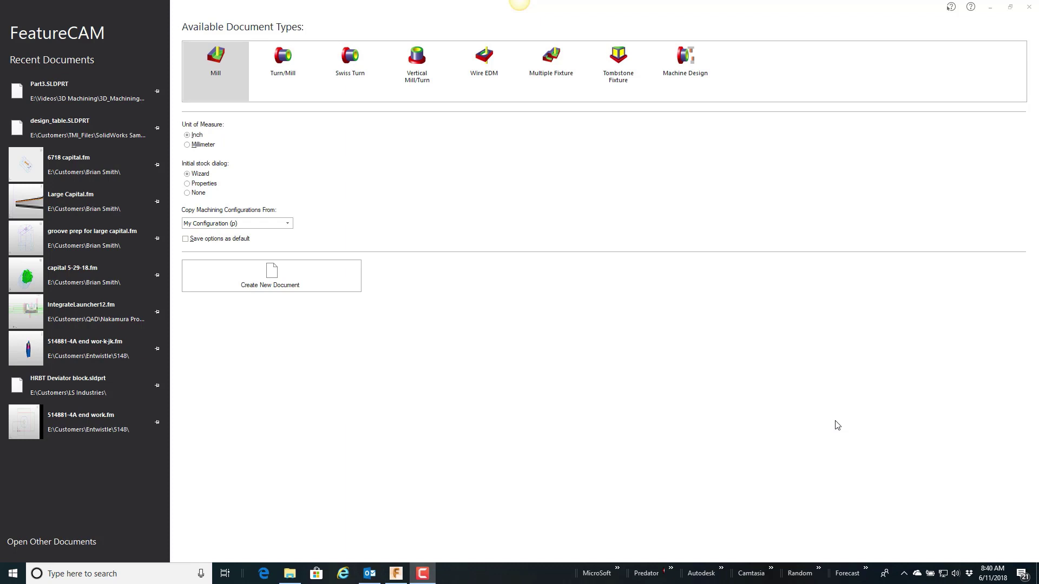
Open the SolidWorks file Part3.SLDPRT from the Desktop, filtering by SolidWorks file type.
{"action": "left_click", "coordinate": [87, 543]}
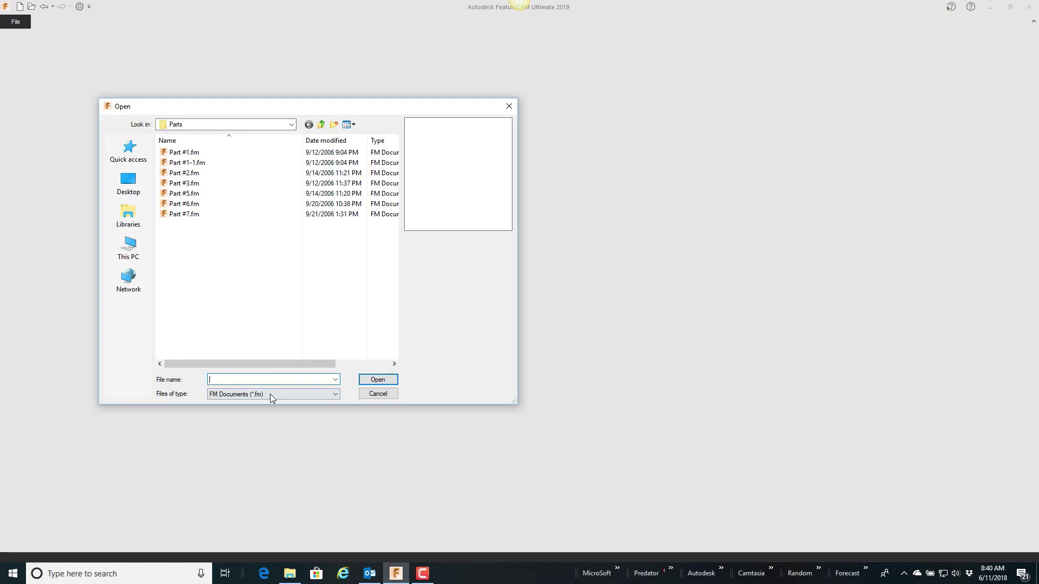
{"action": "left_click", "coordinate": [268, 394]}
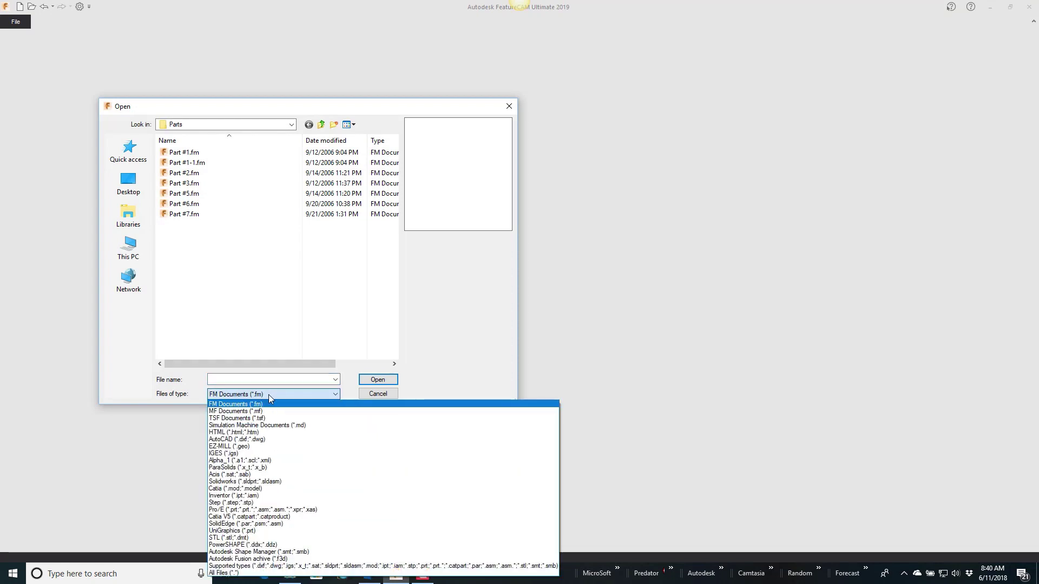
{"action": "left_click", "coordinate": [245, 482]}
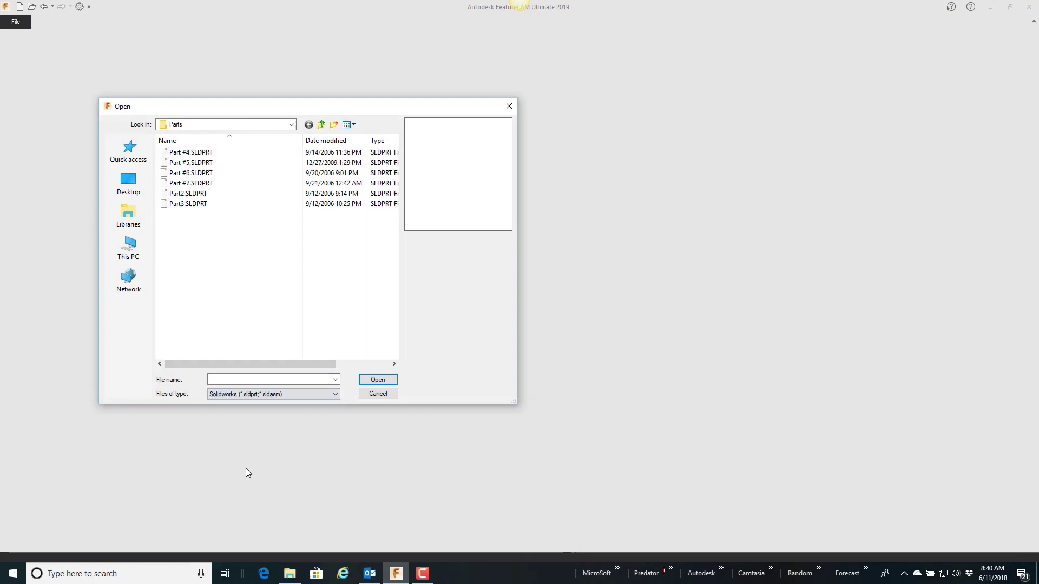
{"action": "left_click", "coordinate": [179, 125]}
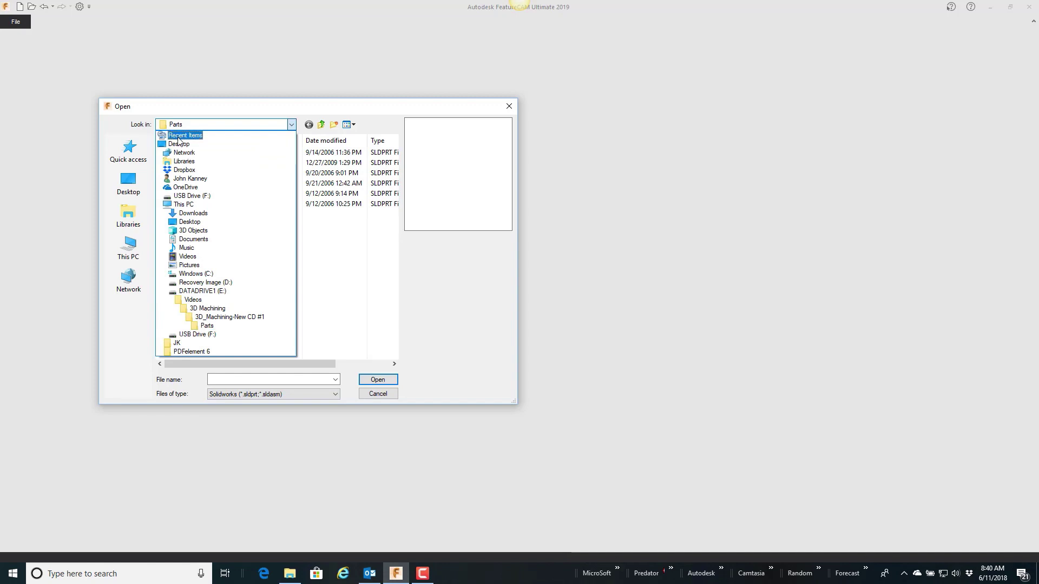
{"action": "left_click", "coordinate": [186, 222]}
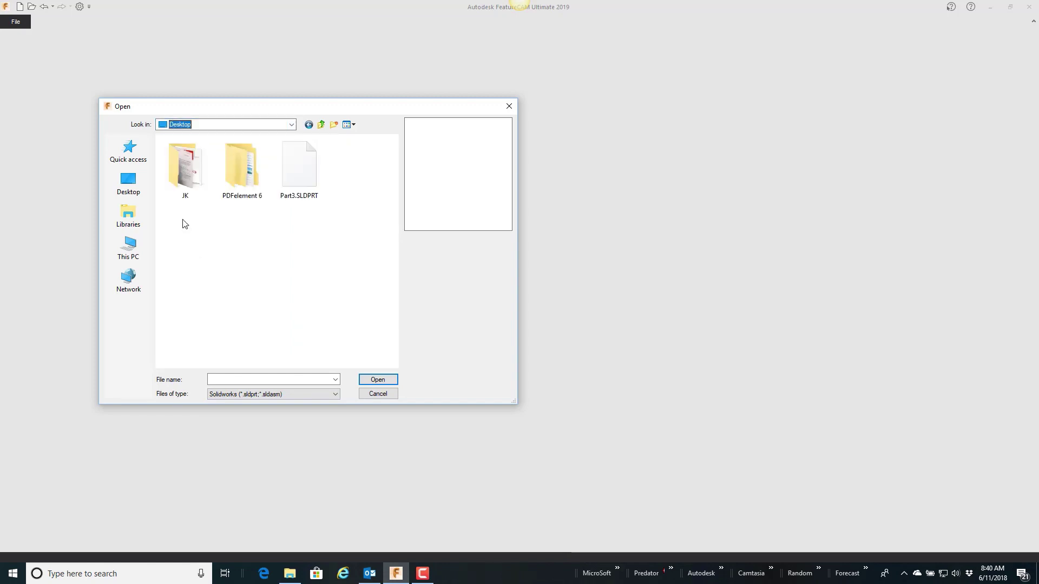
{"action": "left_click", "coordinate": [302, 183]}
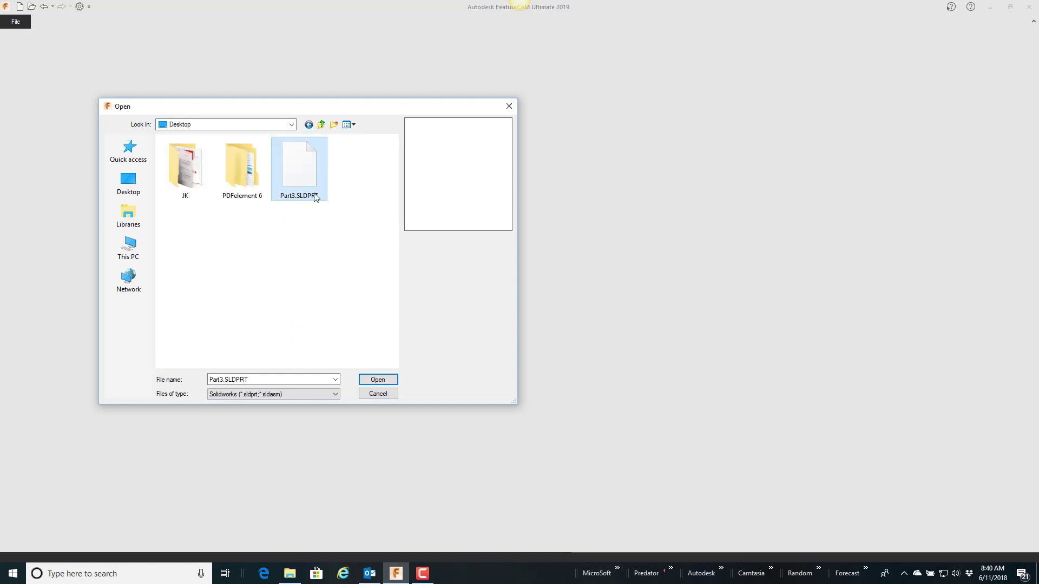
{"action": "left_click", "coordinate": [388, 380]}
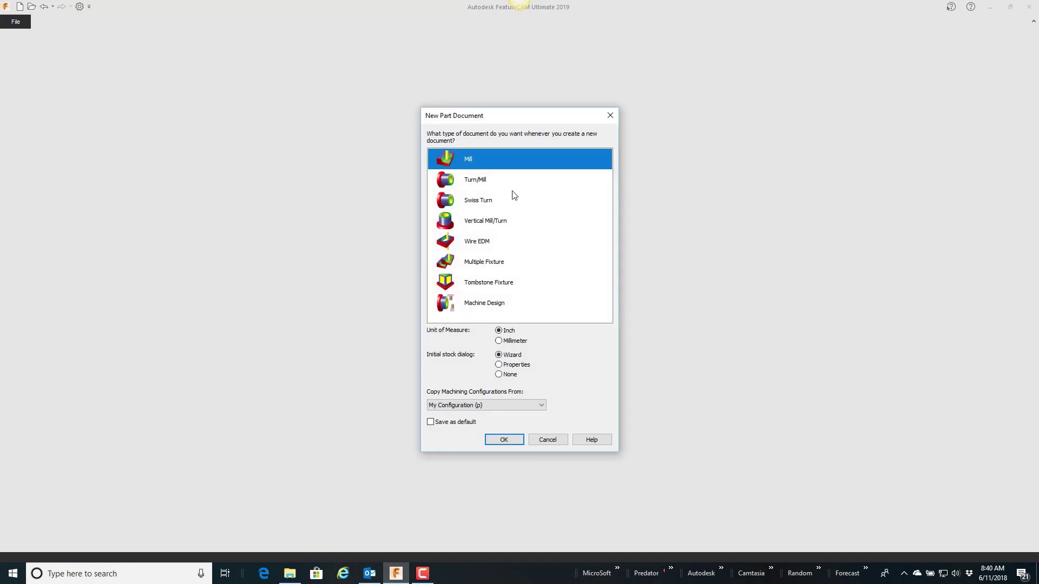
Accept Mill as the document type and orbit the view to see the pocketed solid in 3D.
{"action": "left_click", "coordinate": [509, 438]}
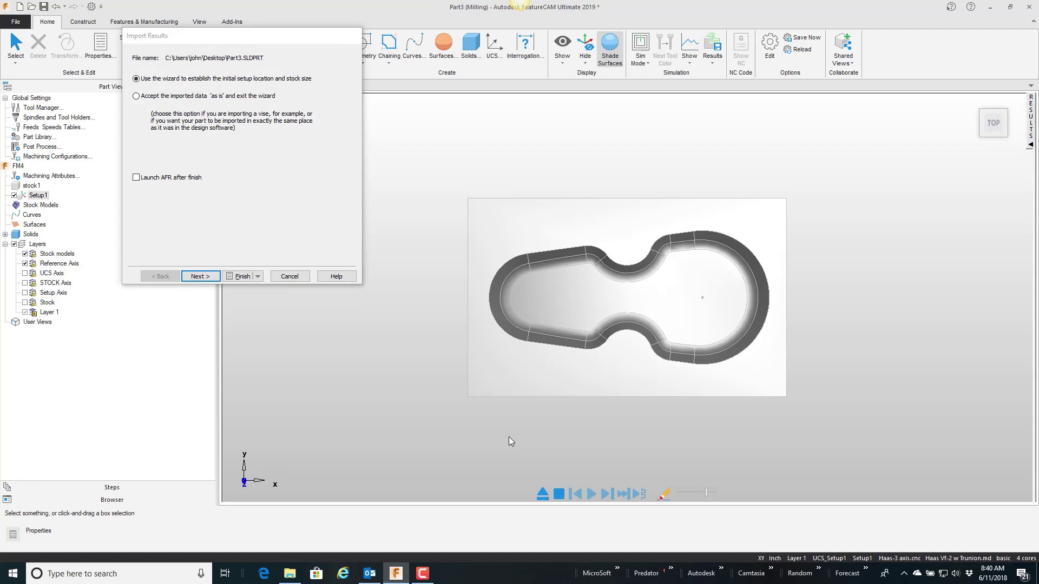
{"action": "right_click", "coordinate": [511, 133]}
{"action": "left_click", "coordinate": [530, 142]}
{"action": "left_click_drag", "start_coordinate": [544, 183], "coordinate": [572, 168]}
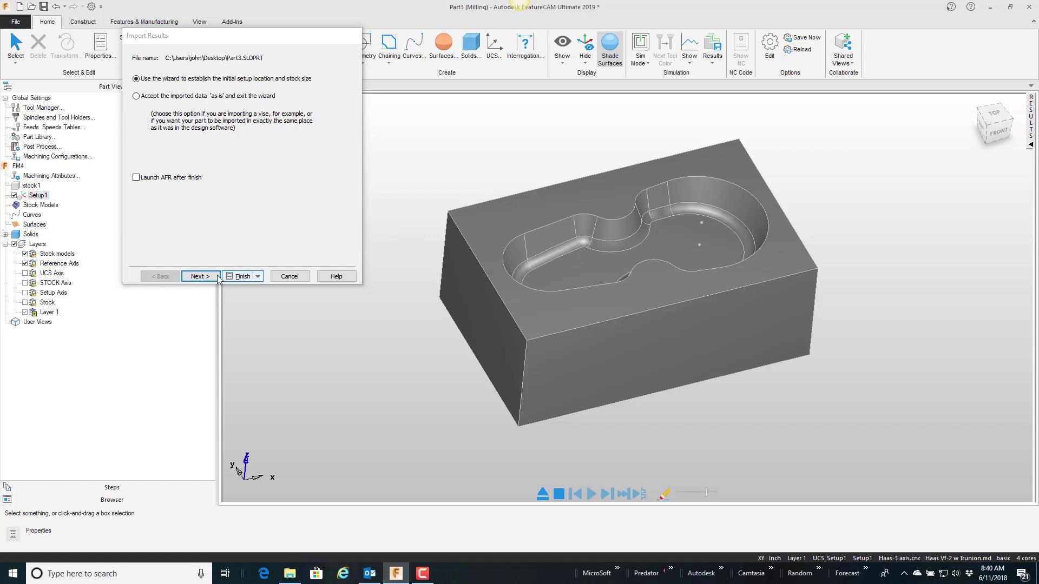
Keep the default Z direction, X orientation and block stock in the import wizard.
{"action": "left_click", "coordinate": [200, 276]}
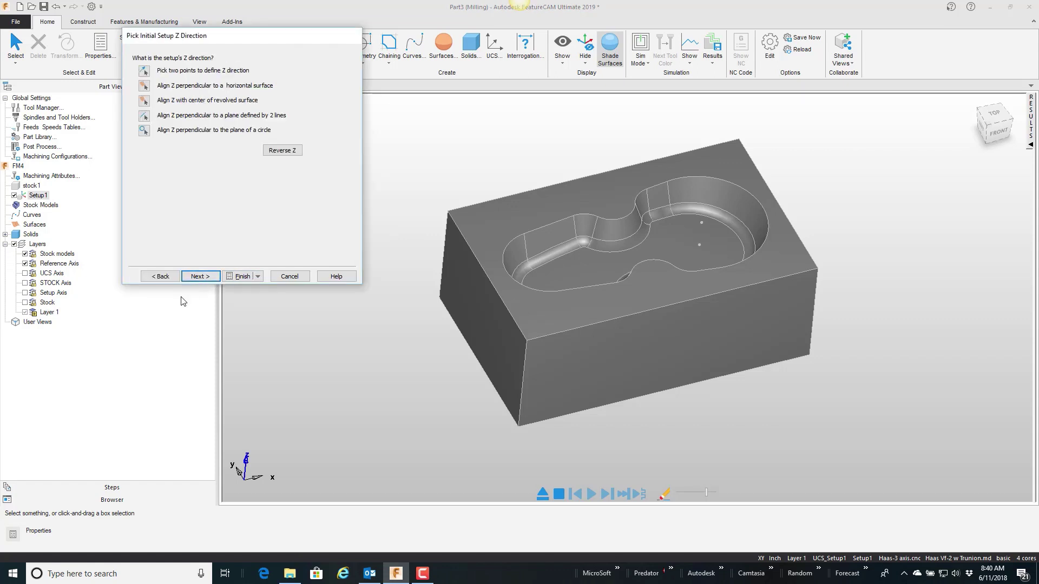
{"action": "left_click", "coordinate": [200, 277]}
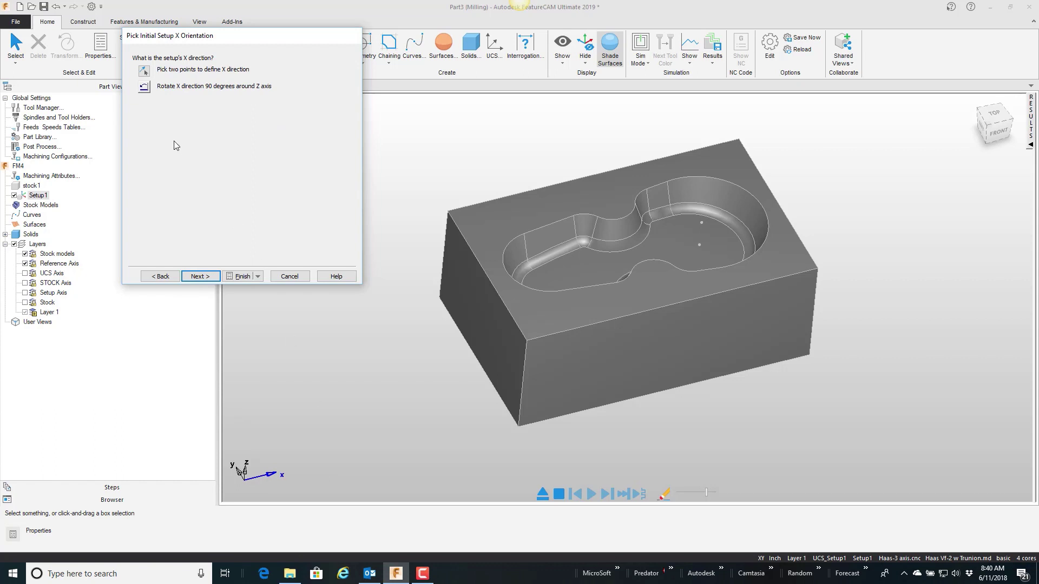
{"action": "left_click", "coordinate": [198, 276]}
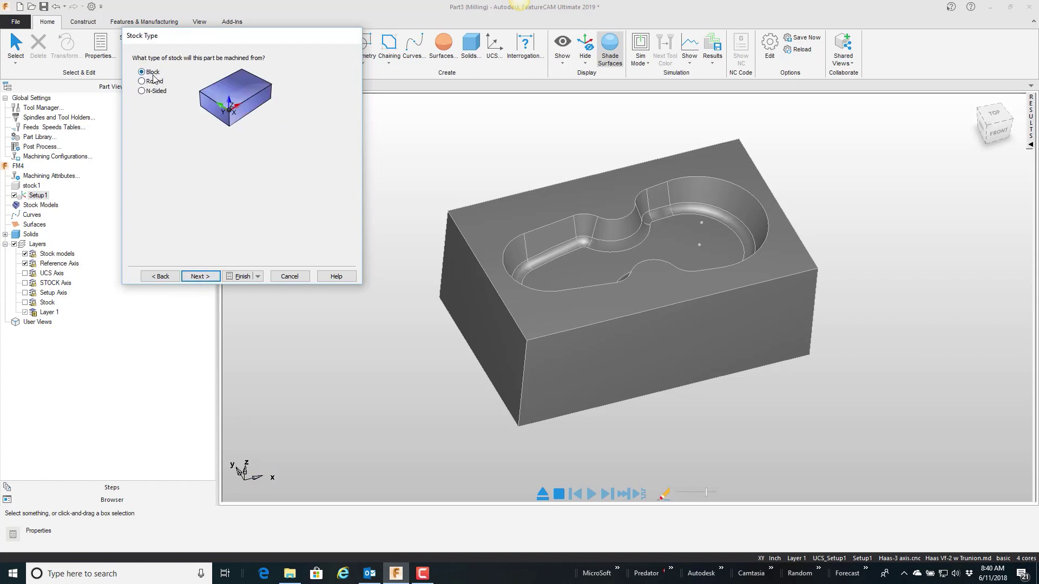
{"action": "left_click", "coordinate": [209, 277]}
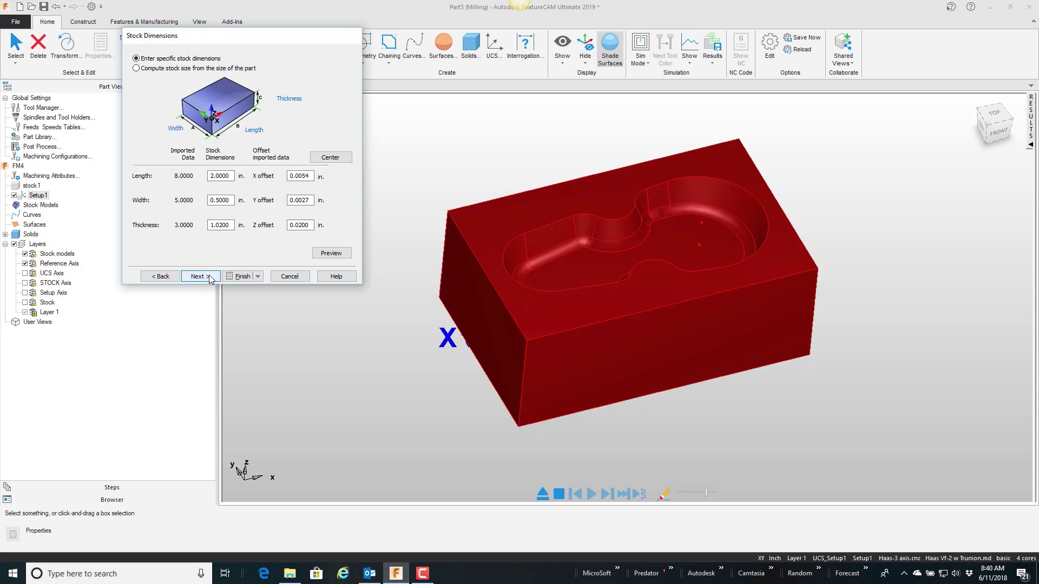
Size the stock from the part with zero extra, set the origin upper-left, finish without indexing.
{"action": "left_click", "coordinate": [147, 70]}
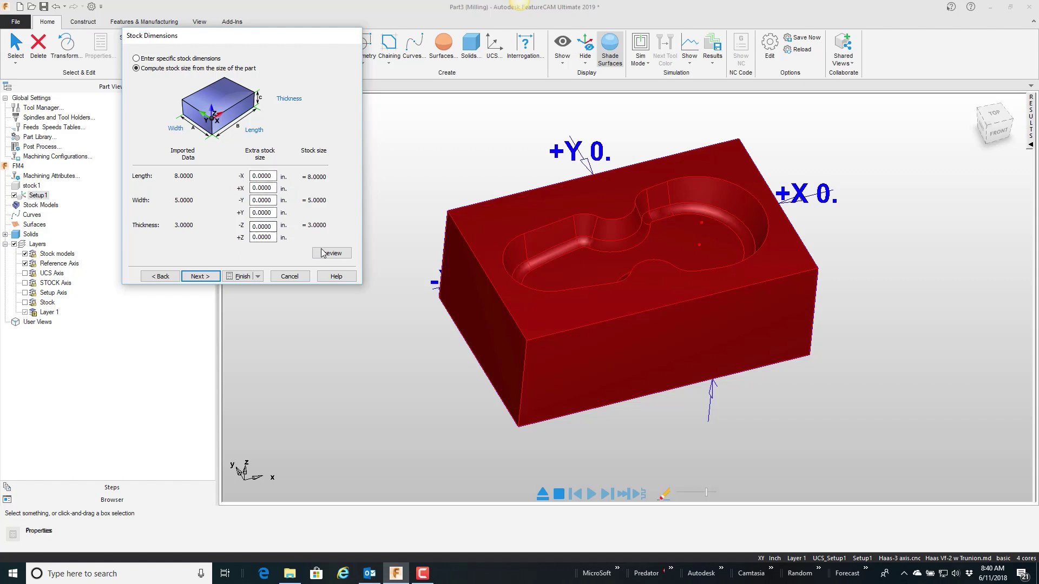
{"action": "left_click", "coordinate": [209, 278]}
{"action": "left_click", "coordinate": [148, 77]}
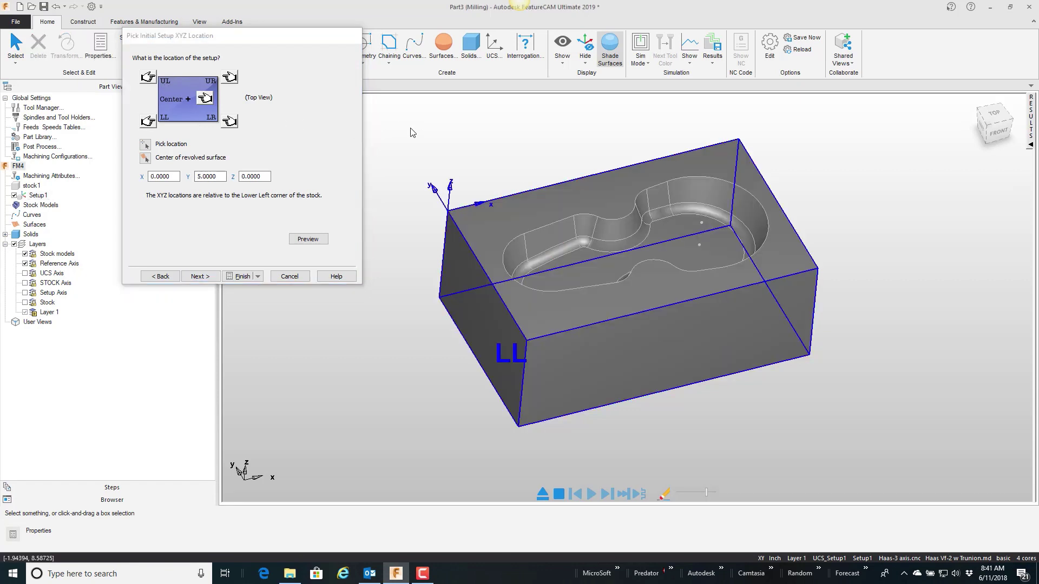
{"action": "left_click", "coordinate": [206, 277]}
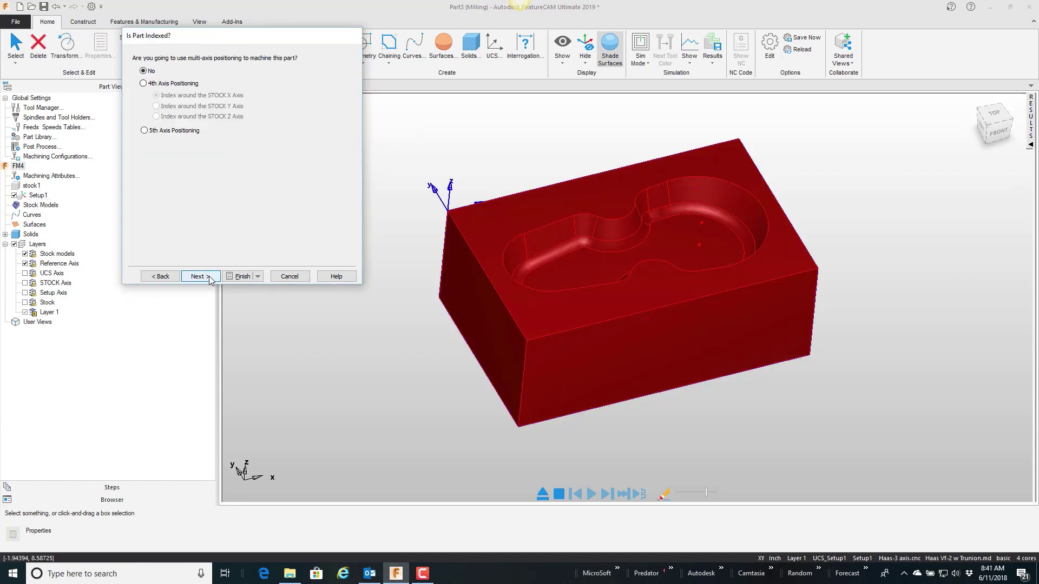
{"action": "left_click", "coordinate": [247, 277]}
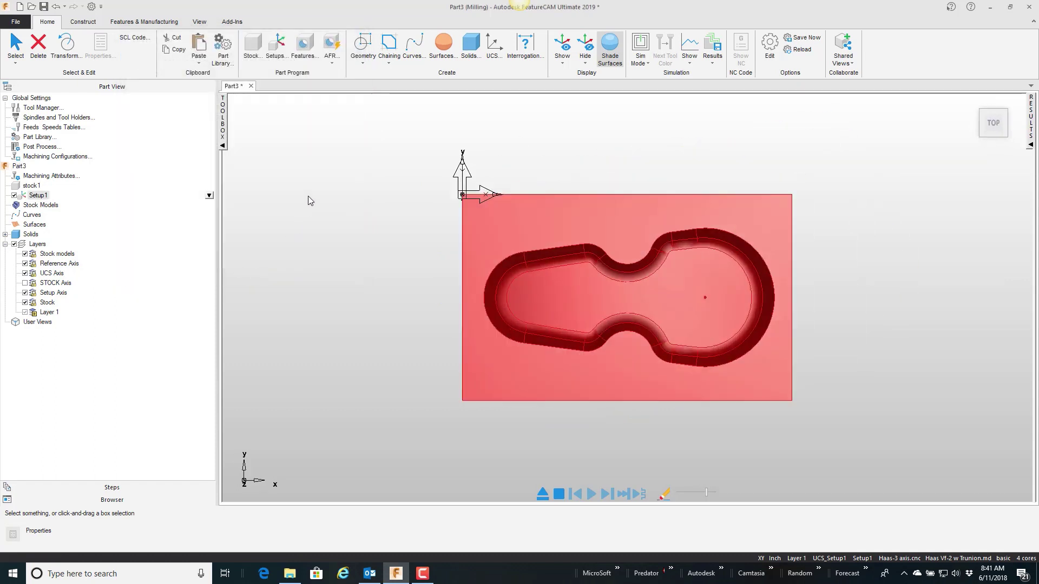
Switch the viewport to an isometric view and clear the selection.
{"action": "right_click", "coordinate": [308, 195]}
{"action": "left_click", "coordinate": [342, 368]}
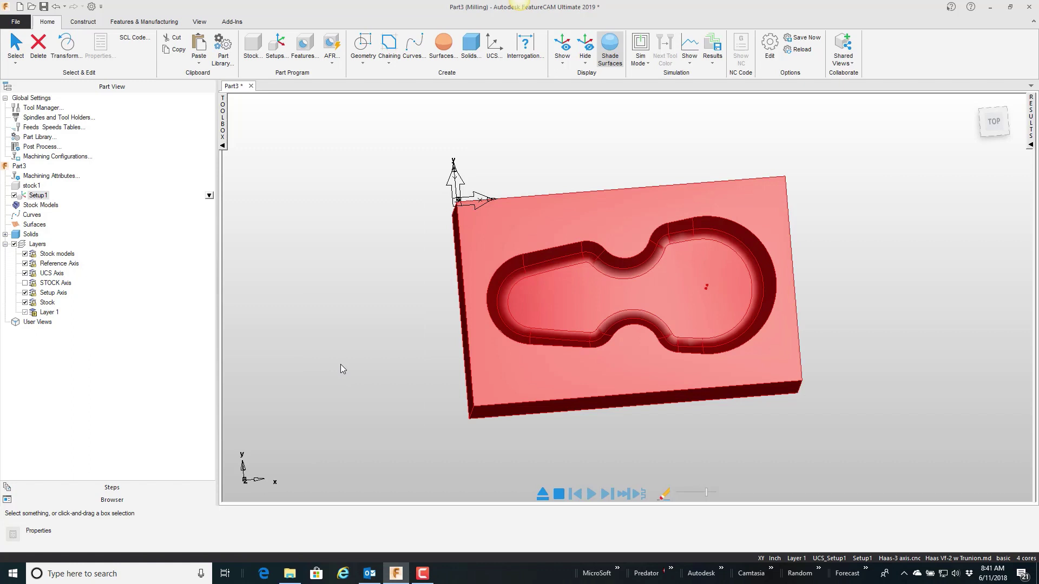
{"action": "left_click", "coordinate": [352, 194]}
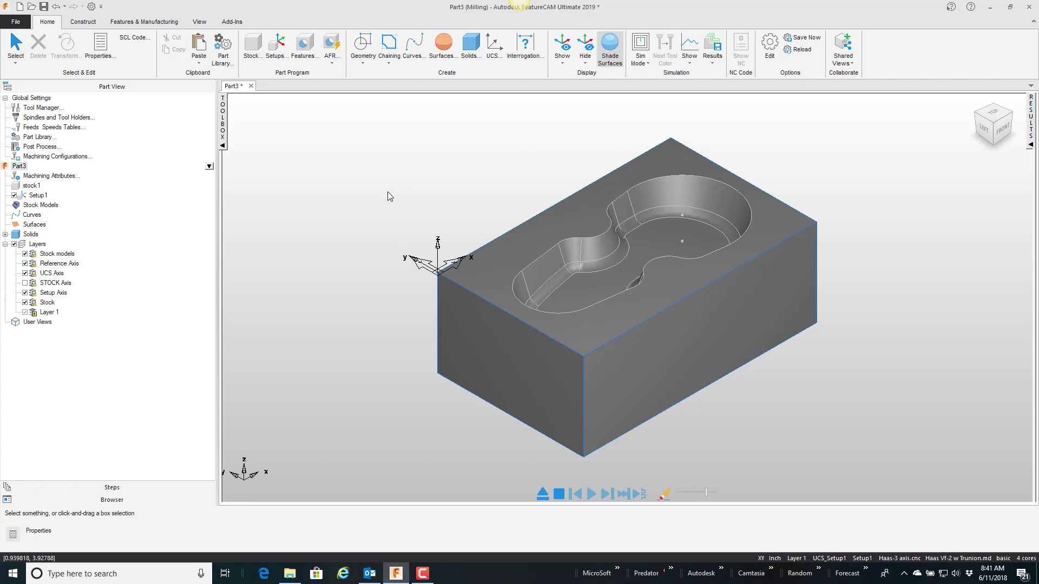
{"action": "double_click", "coordinate": [33, 188]}
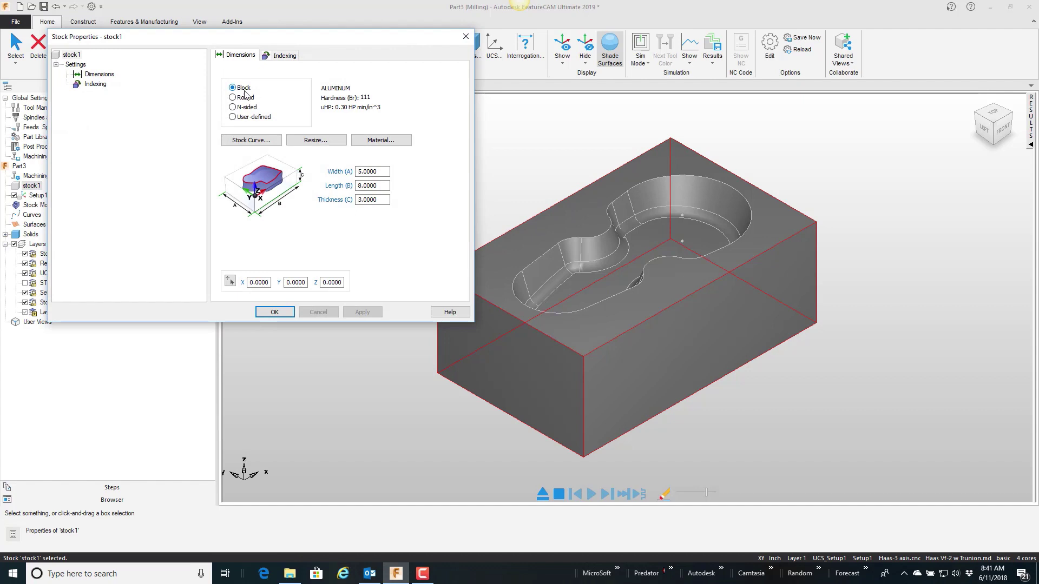
{"action": "left_click", "coordinate": [235, 116]}
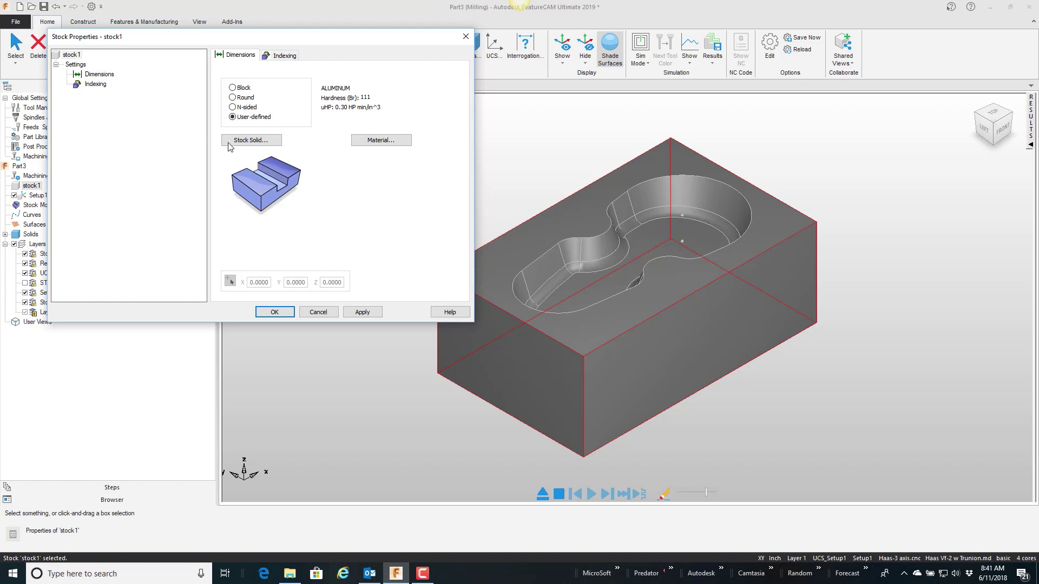
{"action": "left_click", "coordinate": [252, 142]}
{"action": "left_click", "coordinate": [243, 108]}
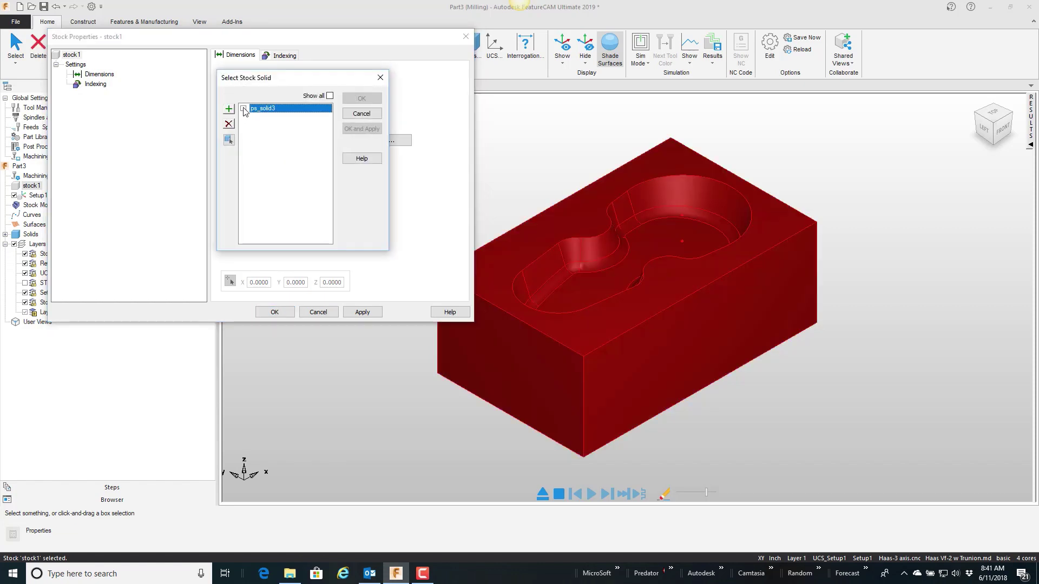
{"action": "left_click", "coordinate": [353, 129]}
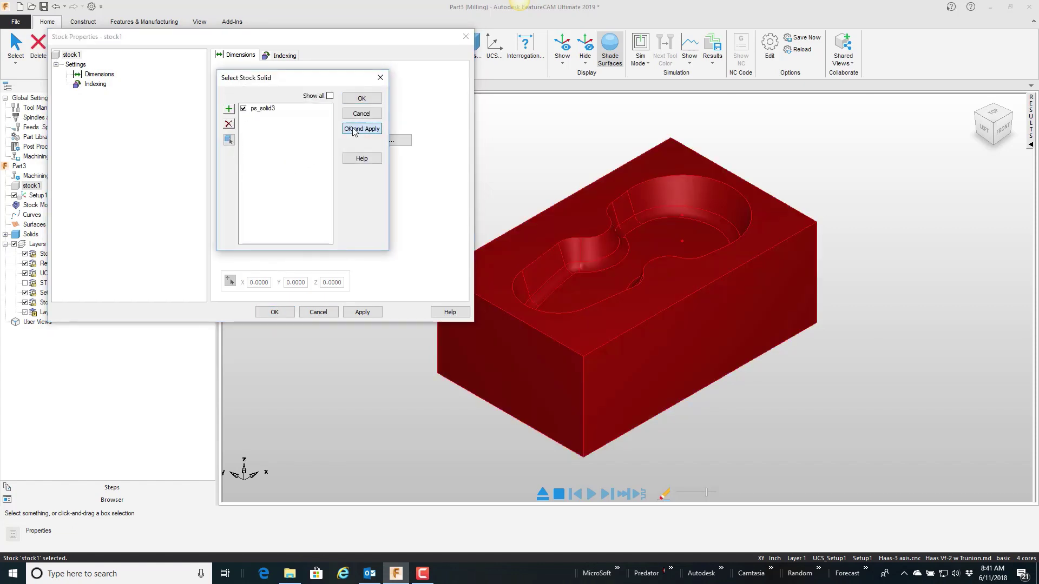
{"action": "left_click", "coordinate": [275, 312]}
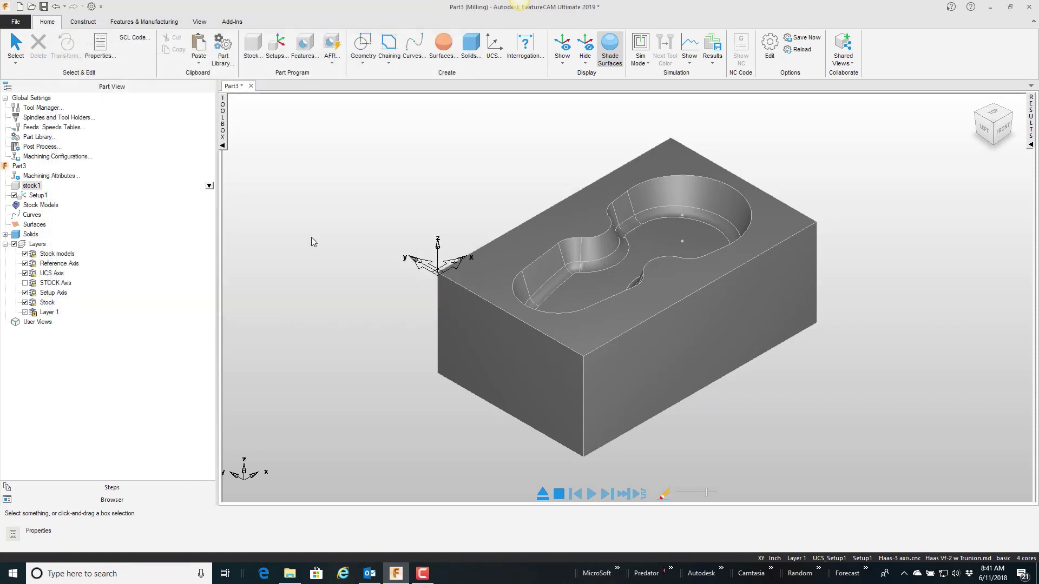
{"action": "left_click", "coordinate": [34, 186]}
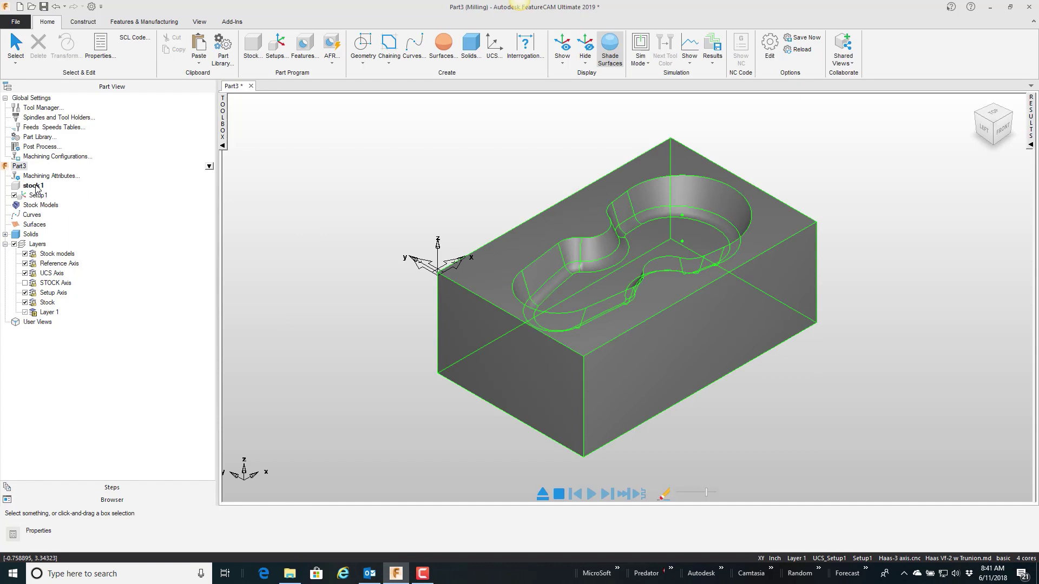
{"action": "left_click", "coordinate": [34, 186]}
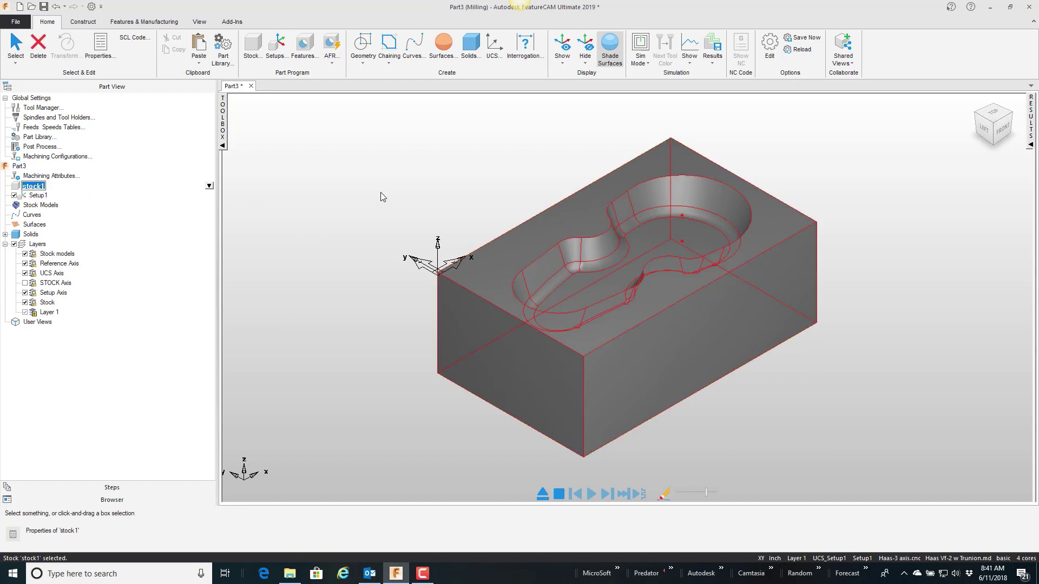
{"action": "left_click", "coordinate": [486, 185]}
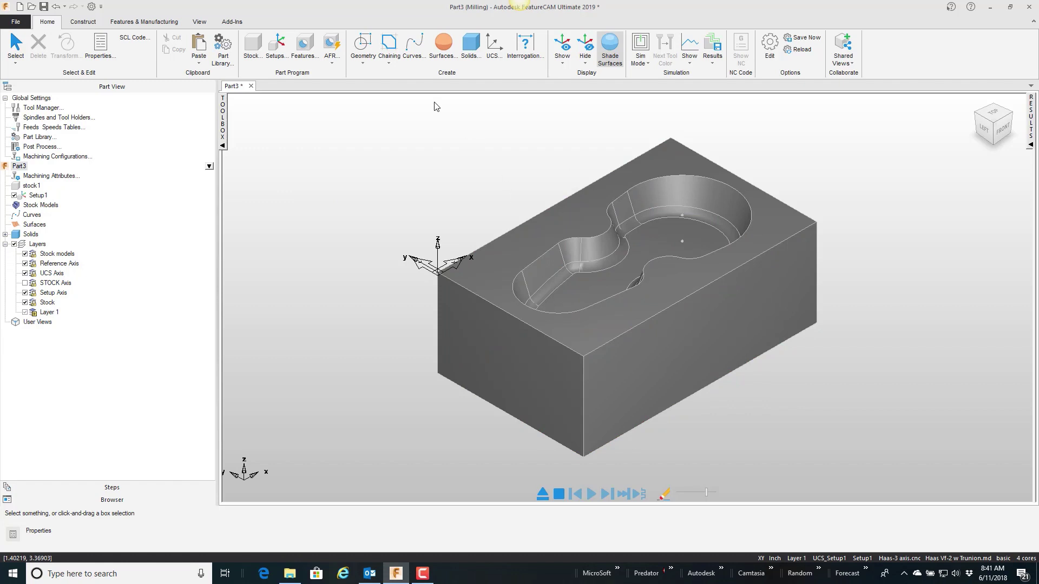
Create curve1 as a trimmed-edge curve from top face face_60 along the pocket's top edge.
{"action": "left_click", "coordinate": [413, 54]}
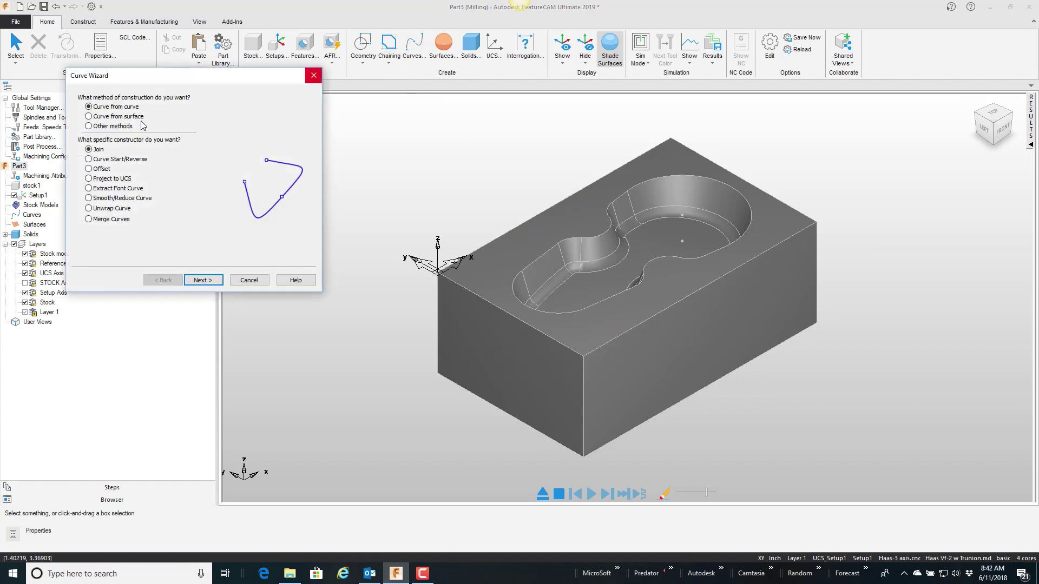
{"action": "left_click", "coordinate": [114, 118]}
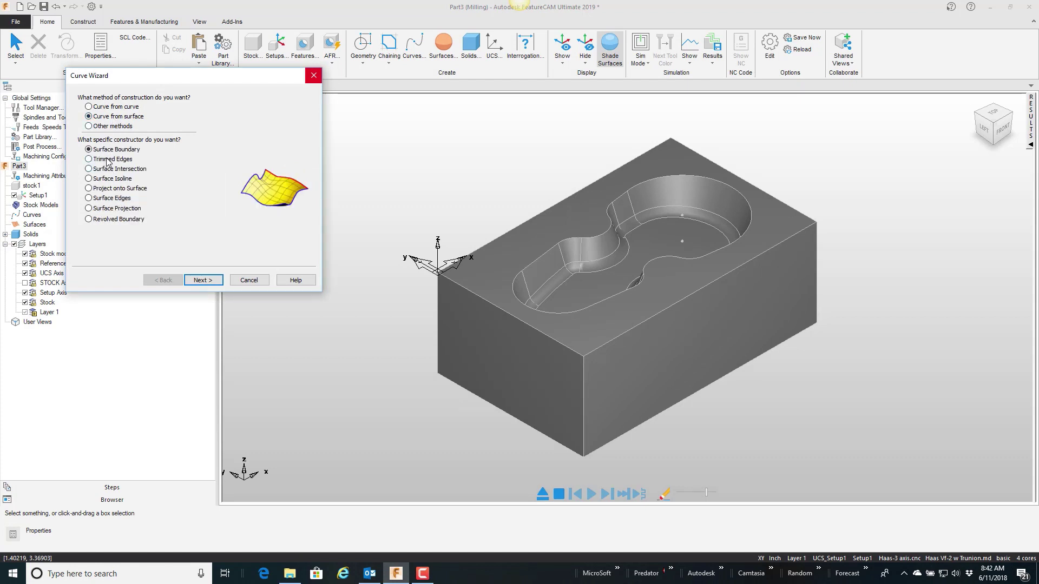
{"action": "left_click", "coordinate": [106, 160]}
{"action": "left_click", "coordinate": [203, 279]}
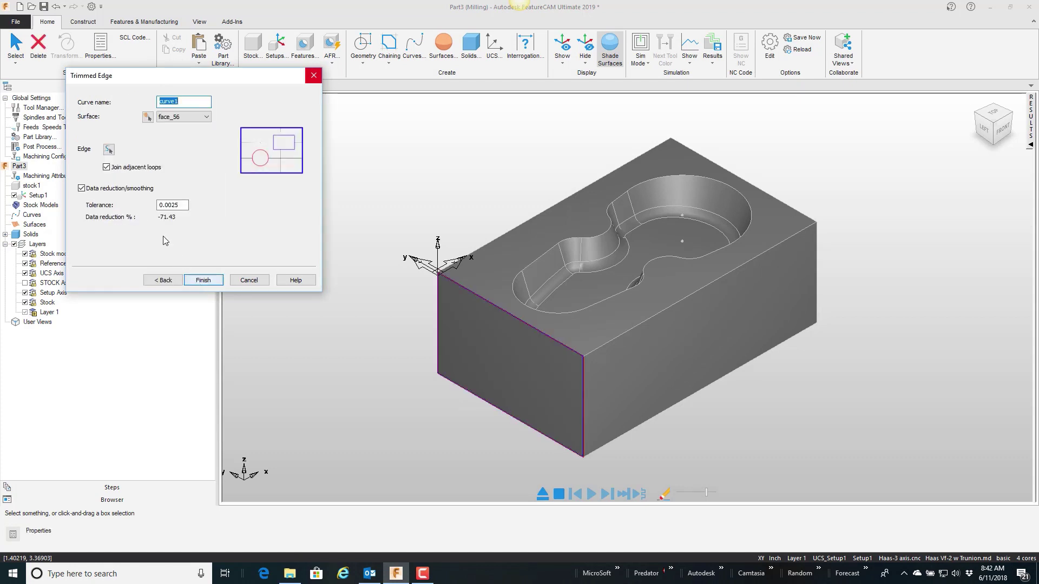
{"action": "left_click", "coordinate": [147, 117]}
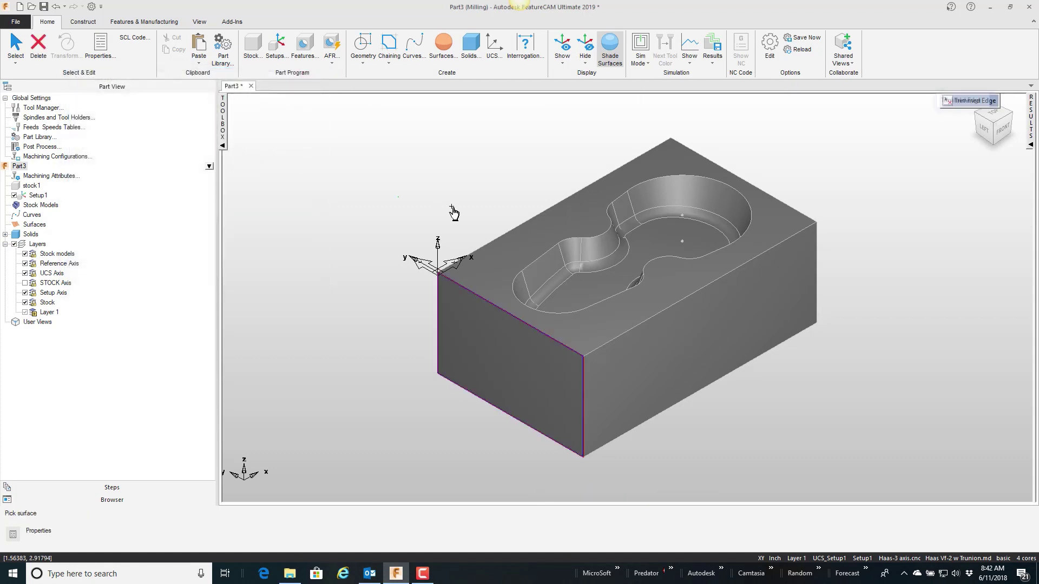
{"action": "left_click", "coordinate": [512, 249]}
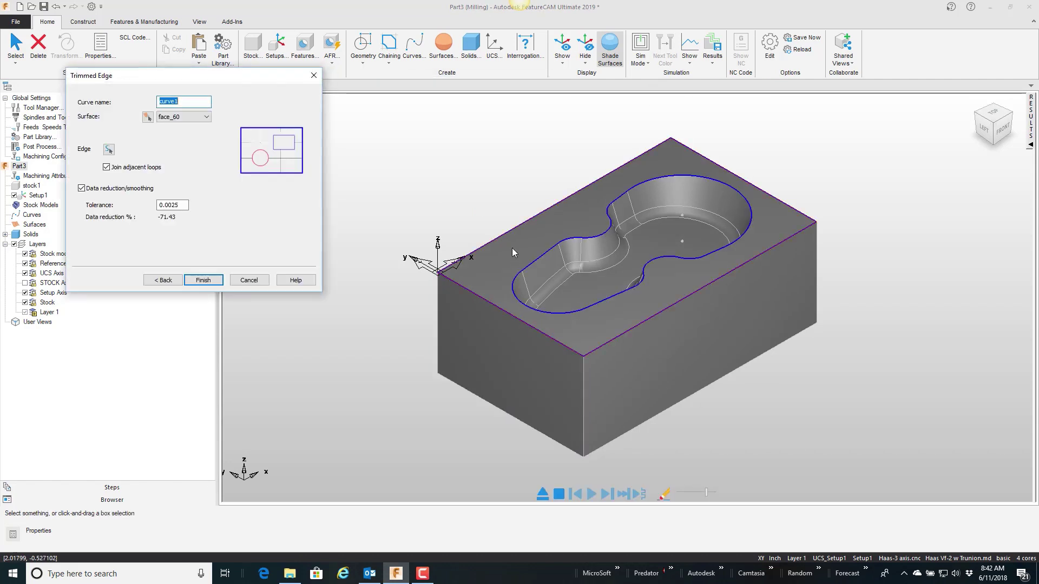
{"action": "left_click", "coordinate": [108, 150]}
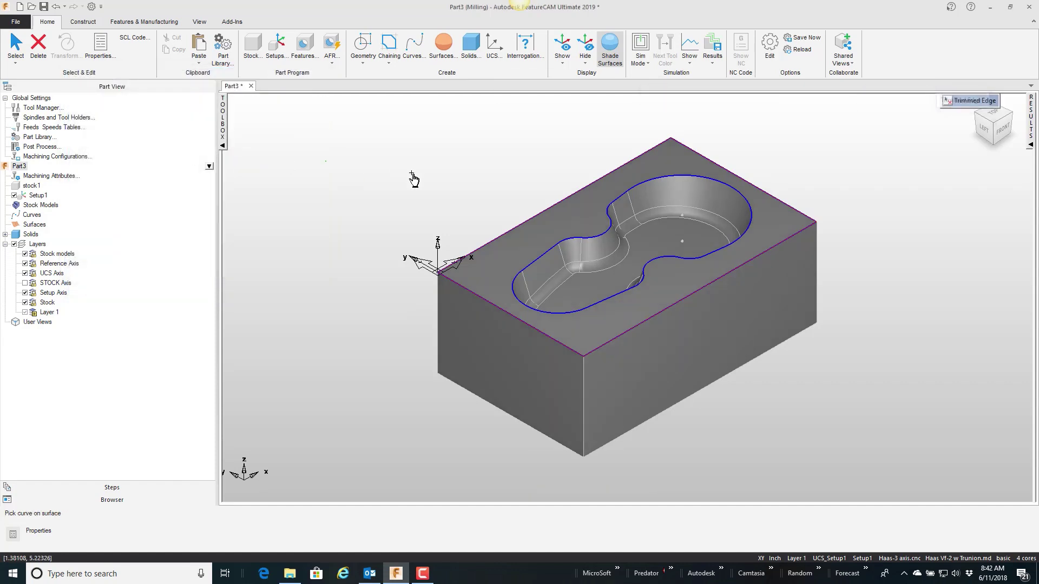
{"action": "left_click", "coordinate": [547, 252]}
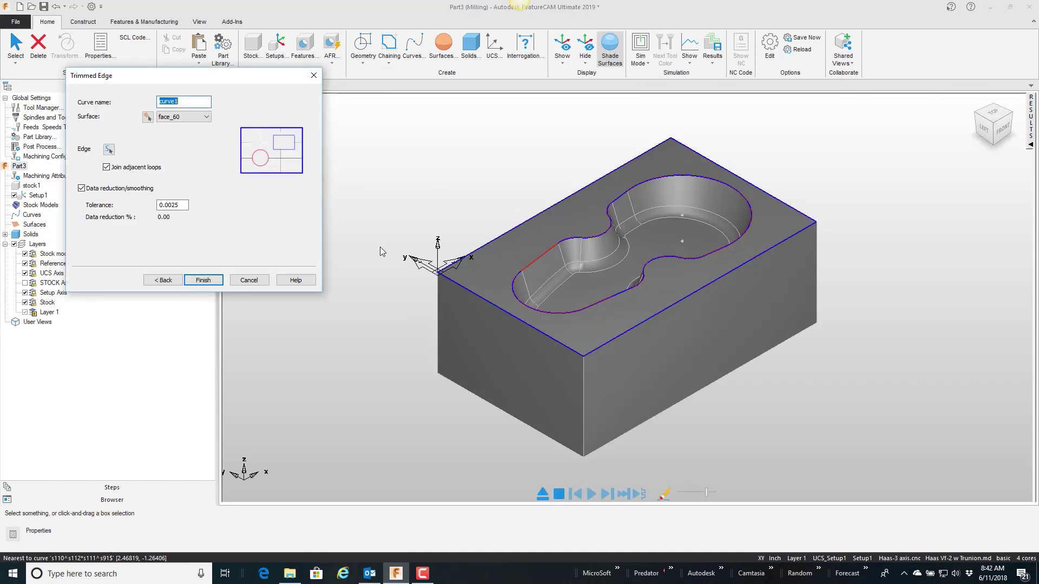
{"action": "left_click", "coordinate": [220, 282]}
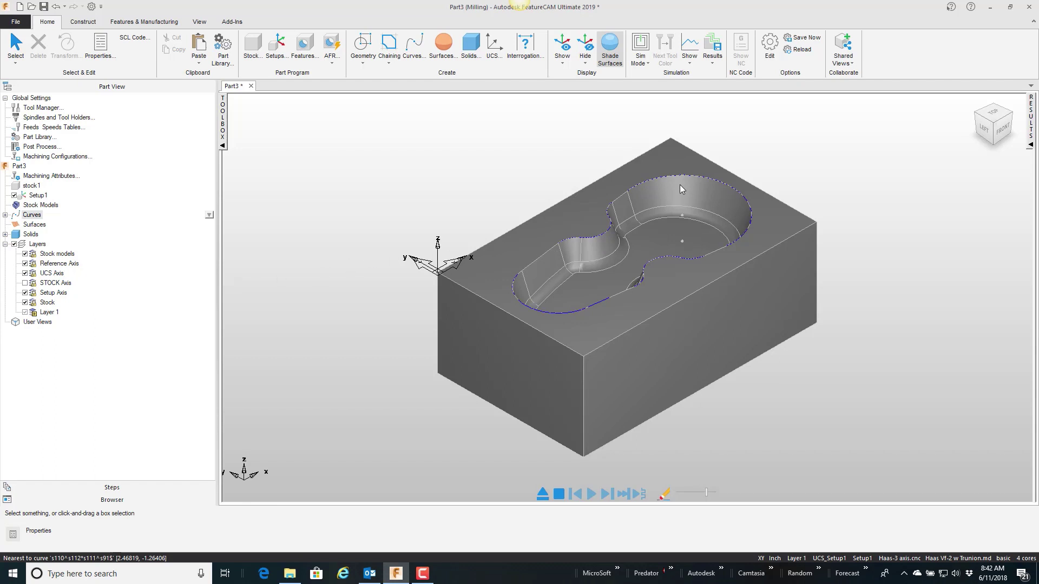
Select curve1 and start a new chamfer feature that uses it.
{"action": "left_click", "coordinate": [596, 241]}
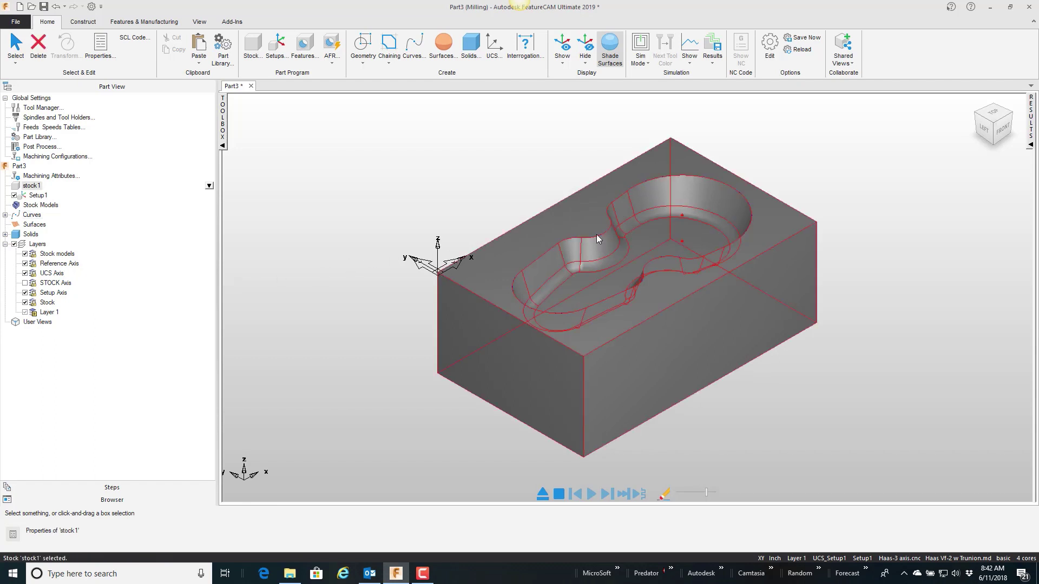
{"action": "left_click", "coordinate": [597, 235]}
{"action": "left_click", "coordinate": [597, 235]}
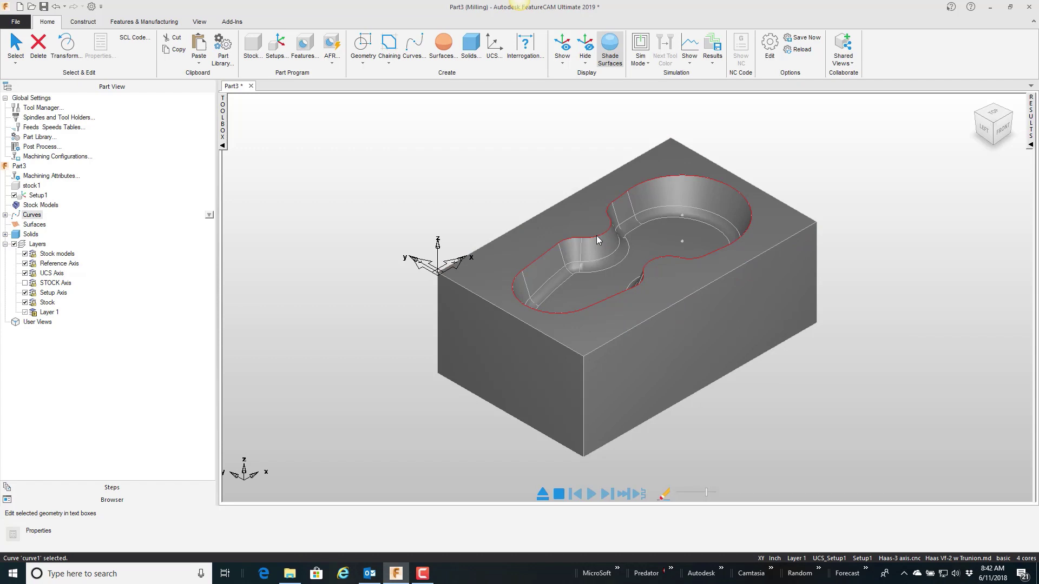
{"action": "left_click", "coordinate": [307, 54]}
{"action": "left_click", "coordinate": [276, 125]}
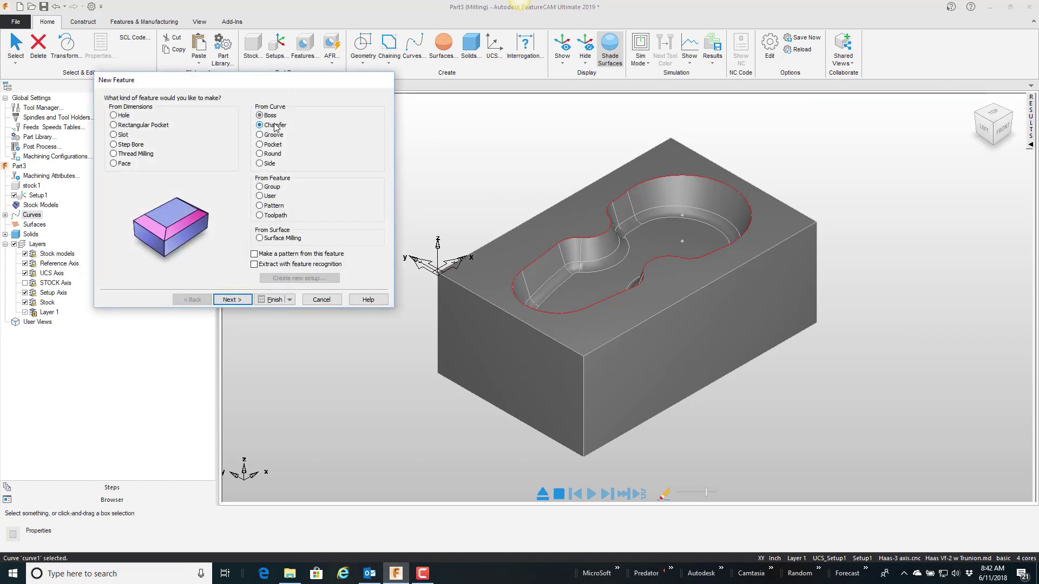
{"action": "left_click", "coordinate": [242, 296]}
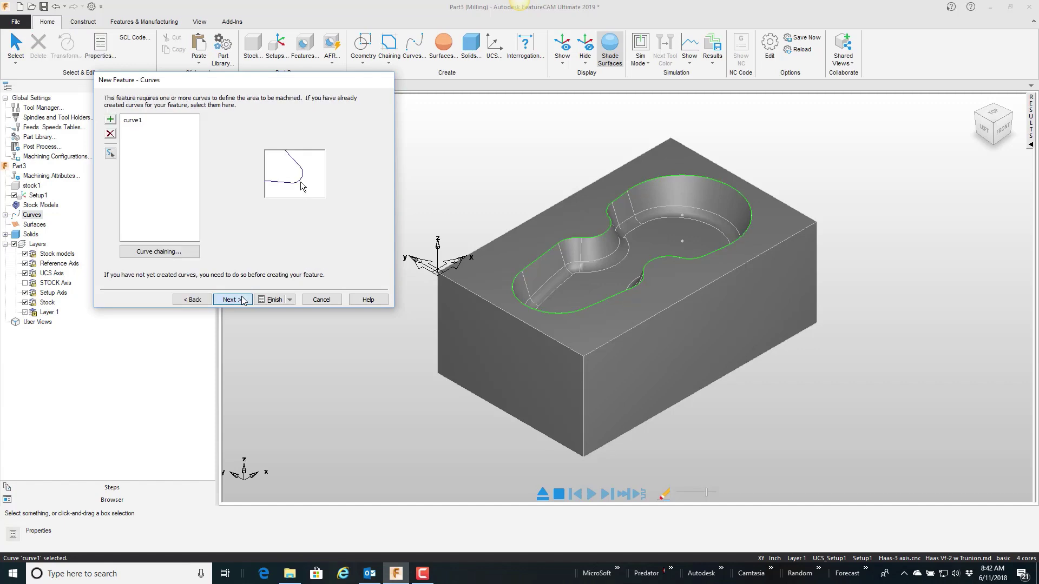
{"action": "left_click", "coordinate": [242, 299]}
Reverse the machining side, keep 0.0 Z offset, and finish chamfer1 at 0.02 width and depth.
{"action": "scroll", "coordinate": [706, 259], "scroll_direction": "up", "scroll_amount": 5}
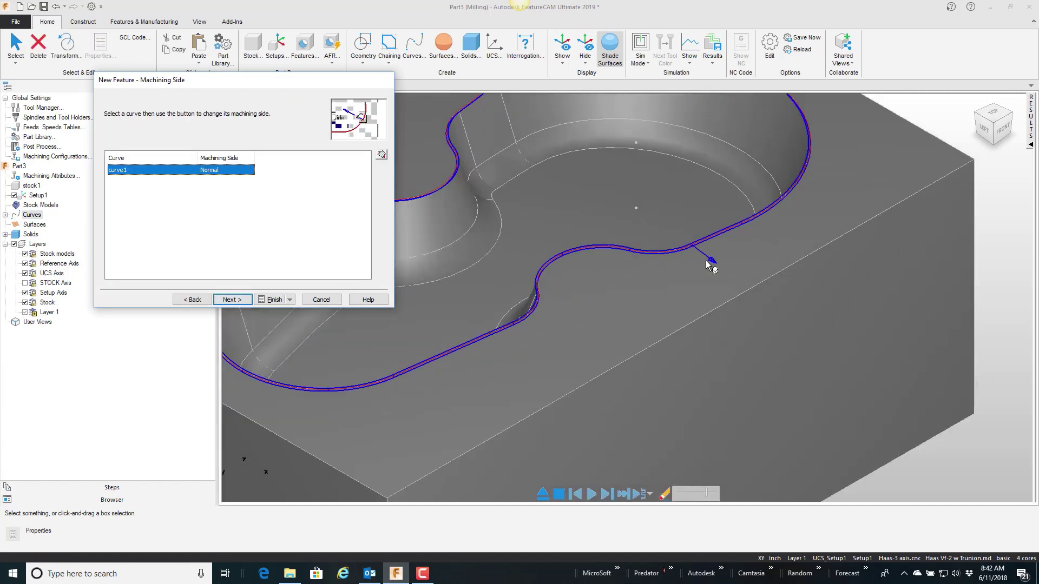
{"action": "left_click", "coordinate": [382, 155]}
{"action": "left_click", "coordinate": [231, 299]}
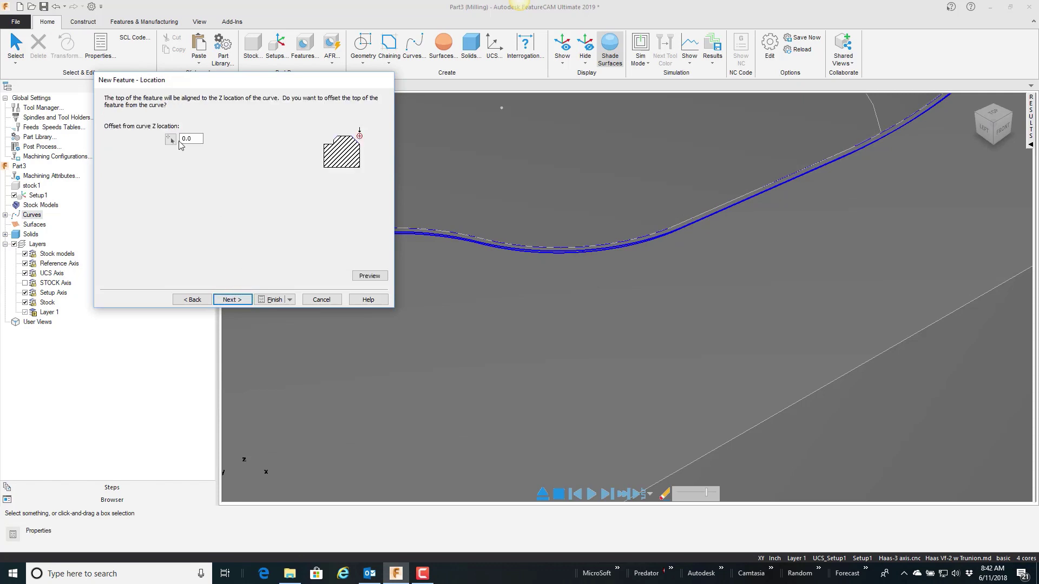
{"action": "left_click", "coordinate": [241, 300]}
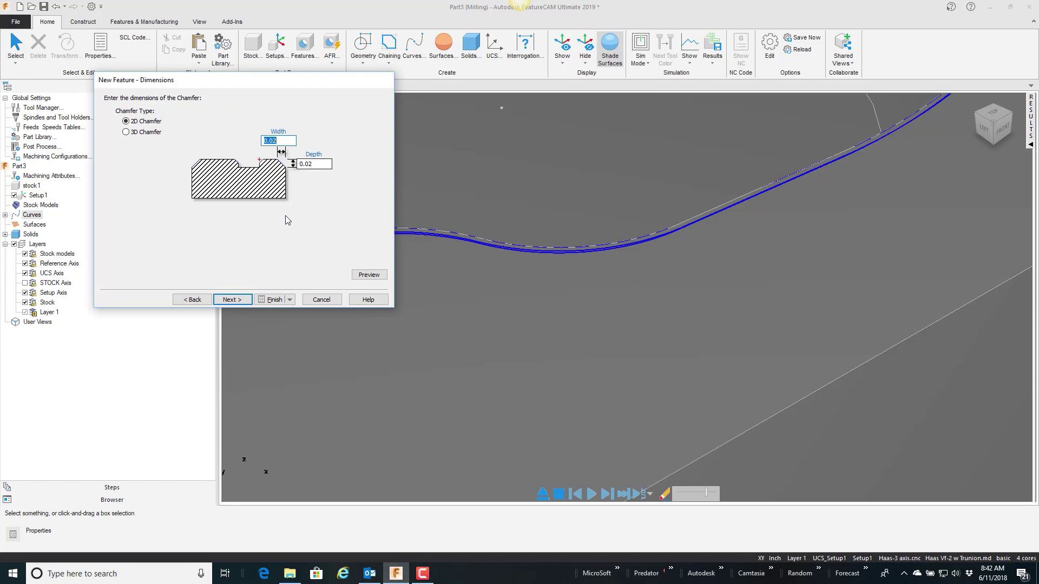
{"action": "left_click", "coordinate": [281, 300]}
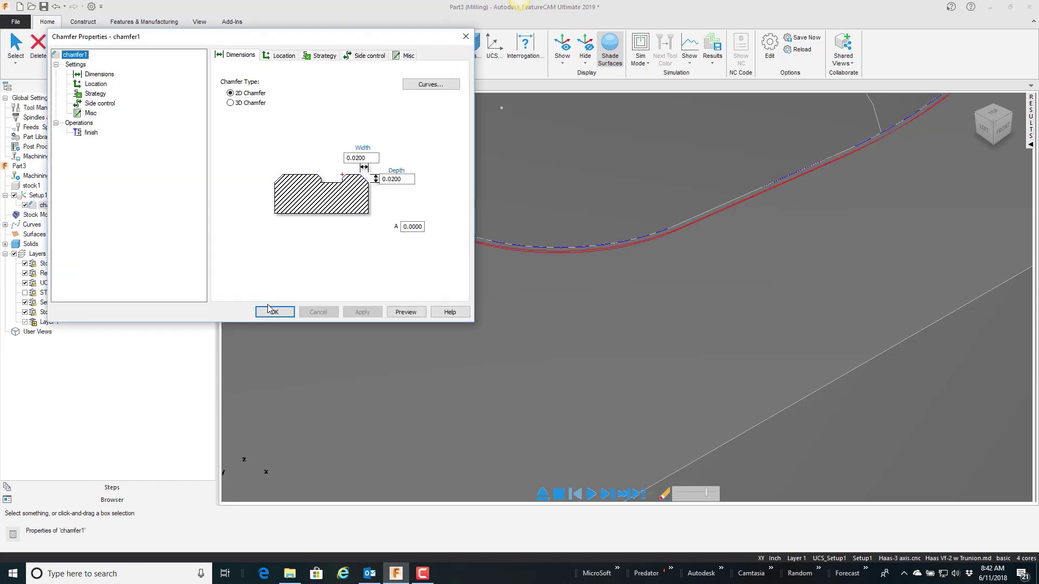
{"action": "left_click", "coordinate": [274, 313]}
{"action": "scroll", "coordinate": [415, 280], "scroll_direction": "down", "scroll_amount": 6}
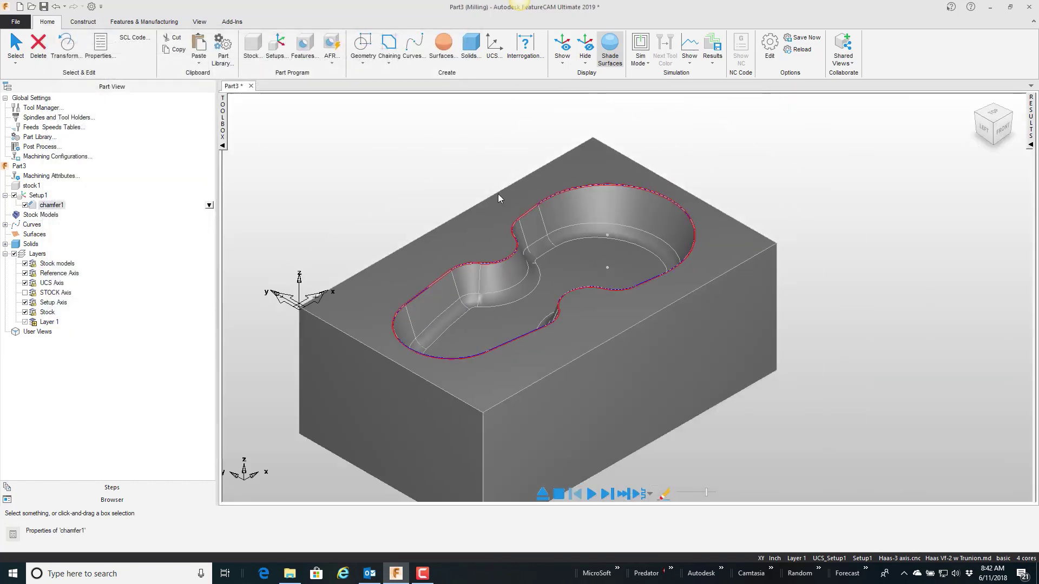
Set the simulation mode to 3D and play the simulation of the chamfer cut.
{"action": "left_click", "coordinate": [640, 60]}
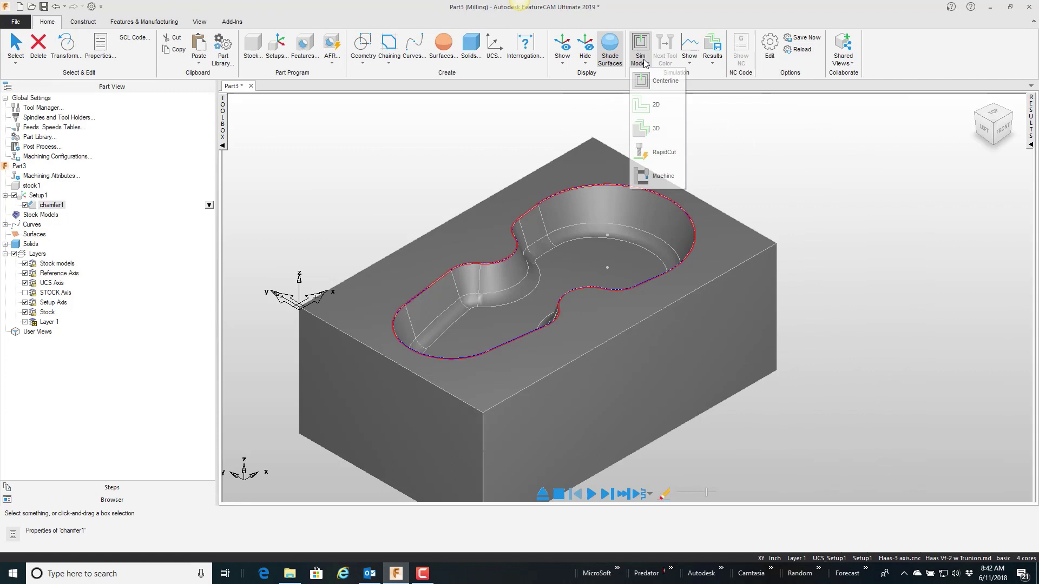
{"action": "left_click", "coordinate": [646, 136]}
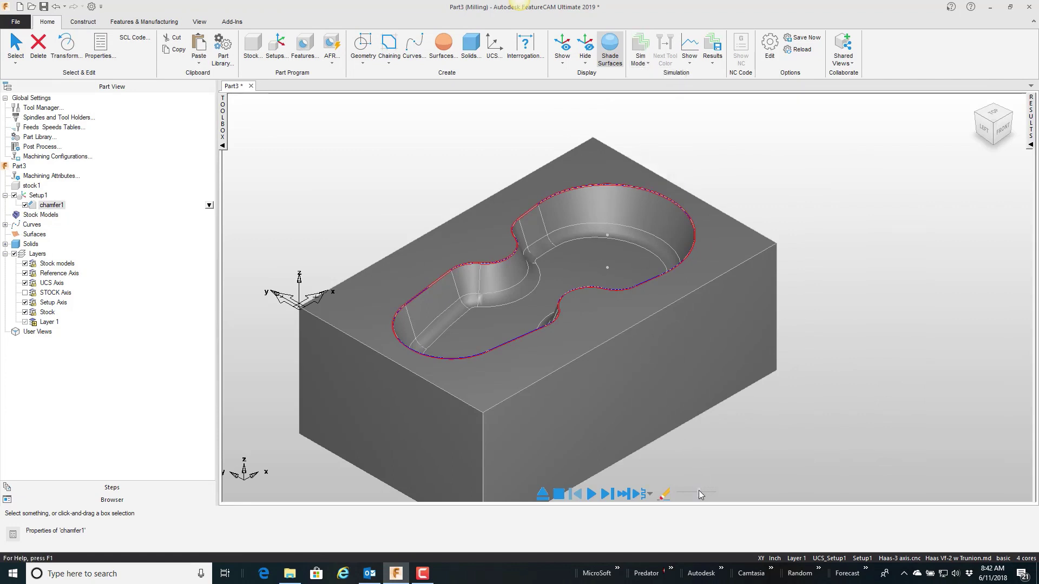
{"action": "left_click", "coordinate": [592, 494]}
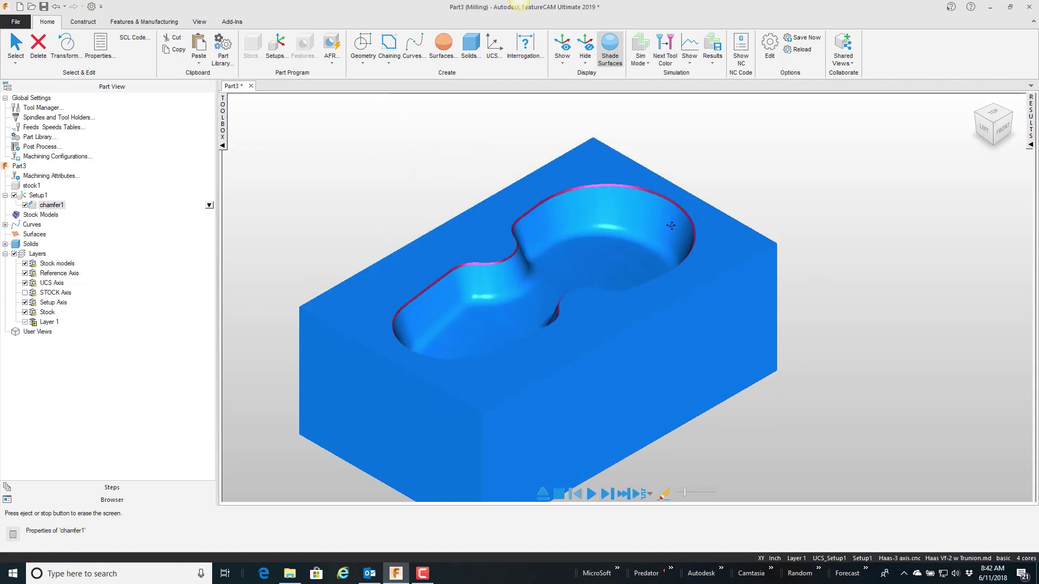
{"action": "scroll", "coordinate": [545, 336], "scroll_direction": "down", "scroll_amount": 3}
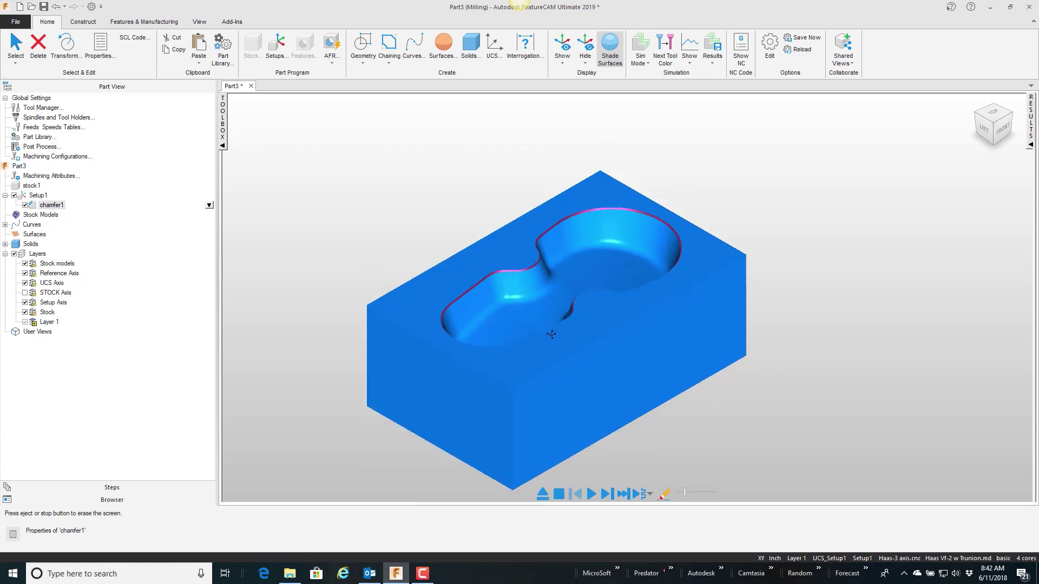
{"action": "scroll", "coordinate": [537, 320], "scroll_direction": "up", "scroll_amount": 3}
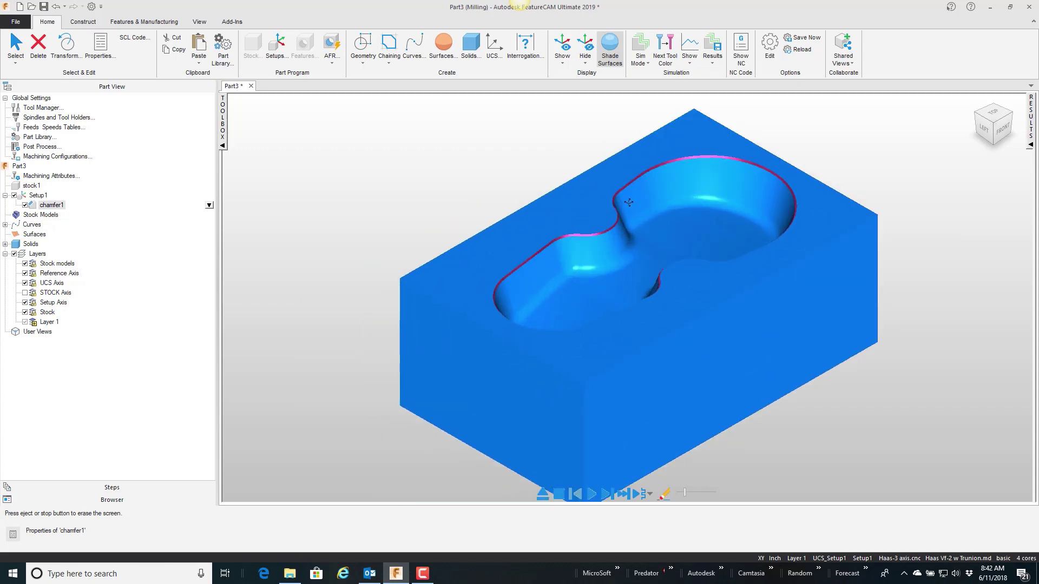